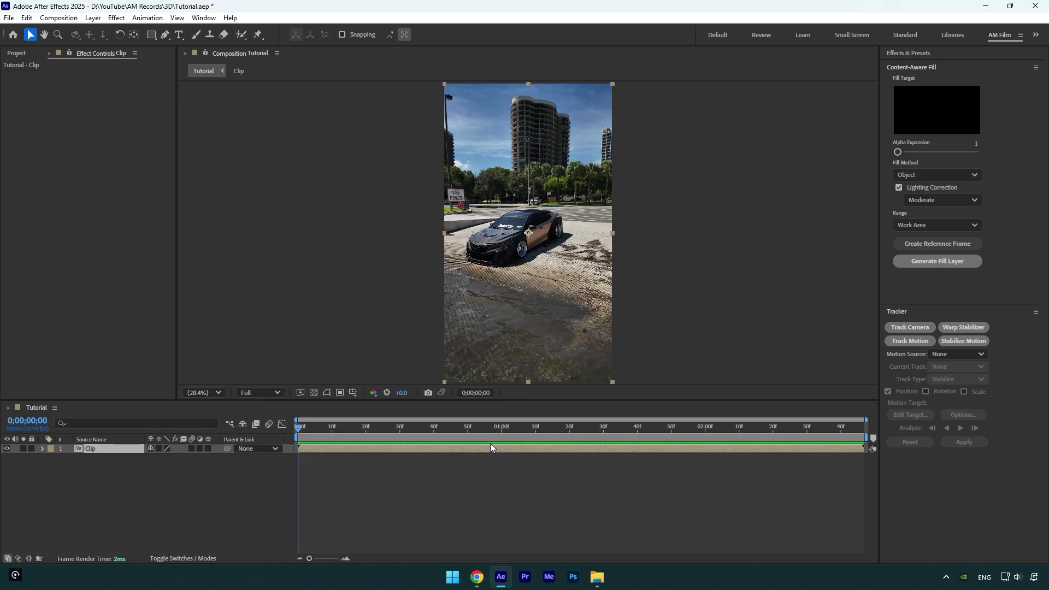
- Look over the 3D model site in the browser, then close Chrome
{"action": "left_click", "coordinate": [478, 578]}
{"action": "scroll", "coordinate": [484, 414], "scroll_direction": "down", "scroll_amount": 5}
{"action": "scroll", "coordinate": [483, 413], "scroll_direction": "down", "scroll_amount": 8}
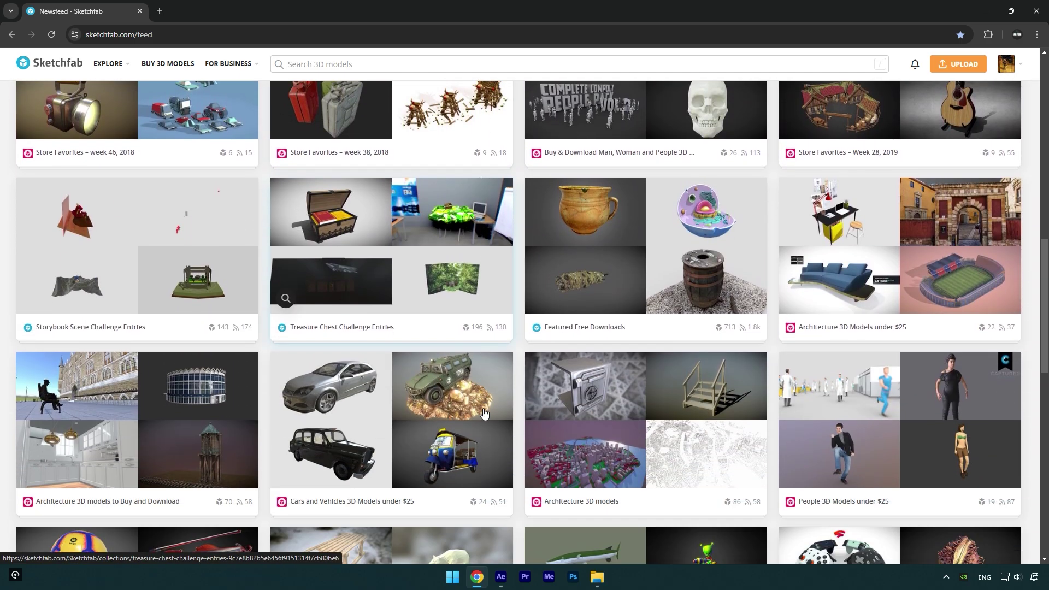
{"action": "scroll", "coordinate": [483, 414], "scroll_direction": "down", "scroll_amount": 3}
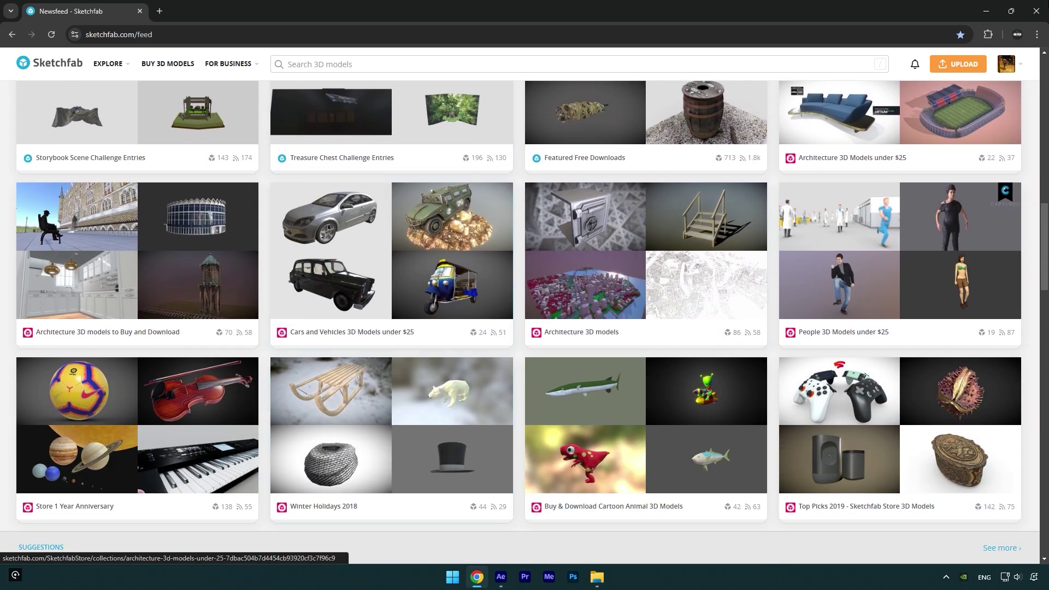
{"action": "left_click", "coordinate": [1037, 10]}
- Import xmas_tree.glb from the 3D folder onto the timeline above the Clip layer
{"action": "left_click", "coordinate": [598, 577]}
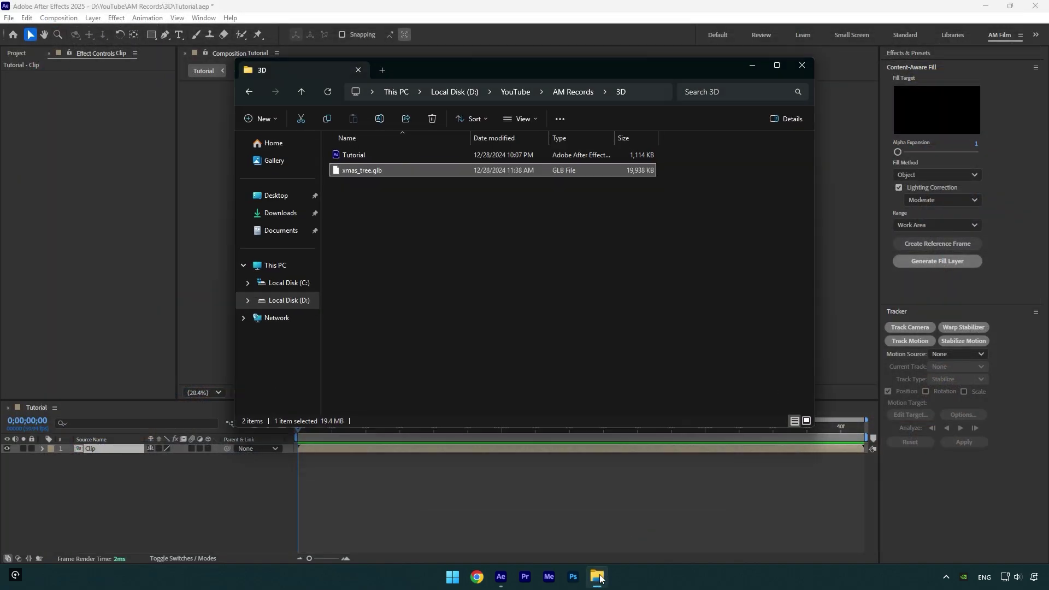
{"action": "left_click_drag", "start_coordinate": [347, 171], "coordinate": [130, 503]}
{"action": "left_click", "coordinate": [441, 263]}
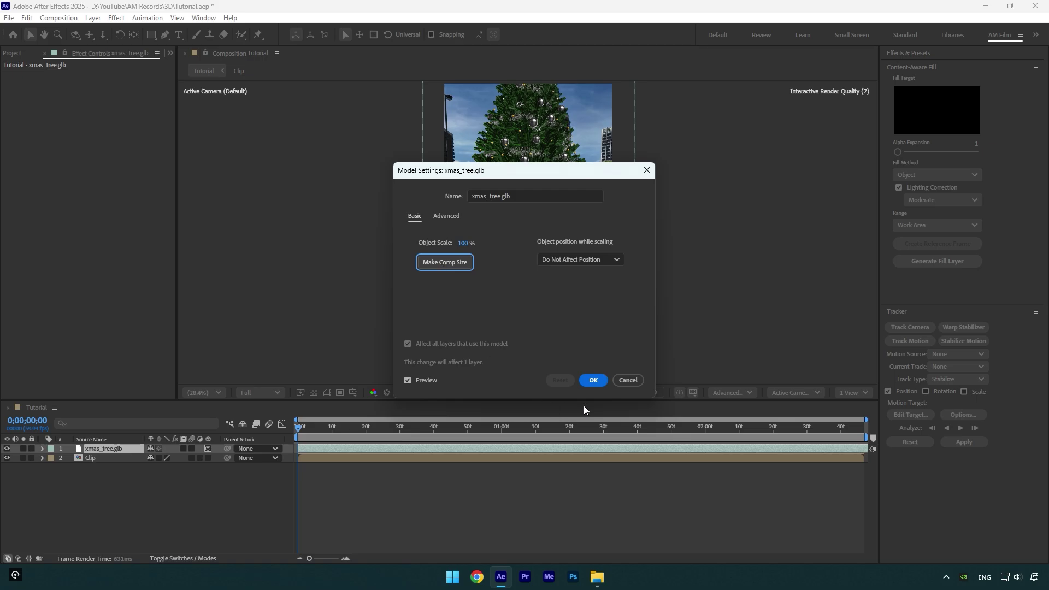
- Accept the default scale in the tree model's Model Settings dialog
{"action": "left_click", "coordinate": [594, 381]}
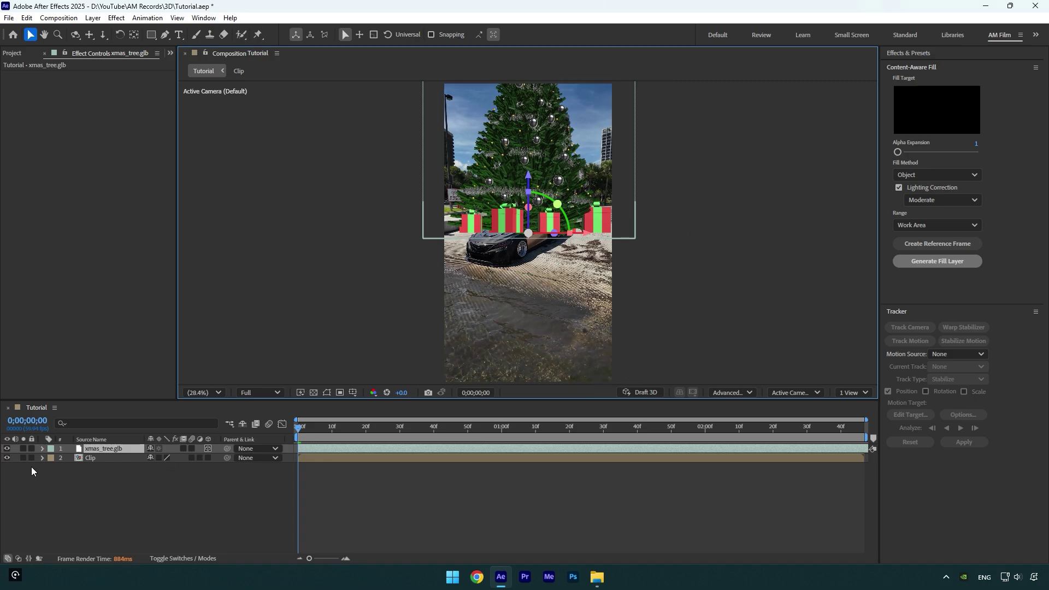
- Hide the tree layer and run Track Camera on the Clip footage
{"action": "left_click", "coordinate": [7, 449]}
{"action": "left_click", "coordinate": [83, 458]}
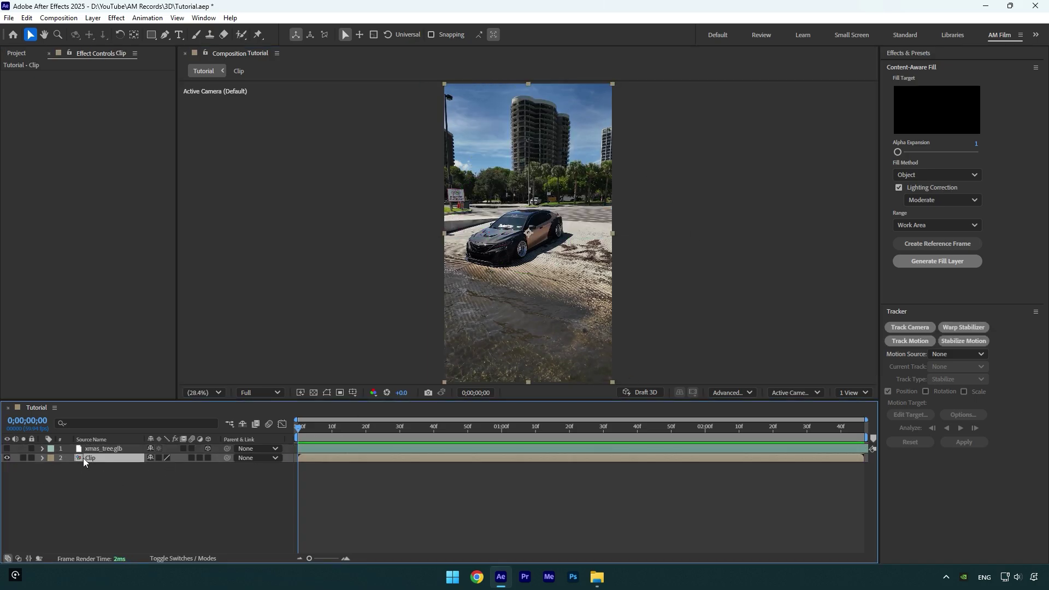
{"action": "left_click", "coordinate": [911, 328]}
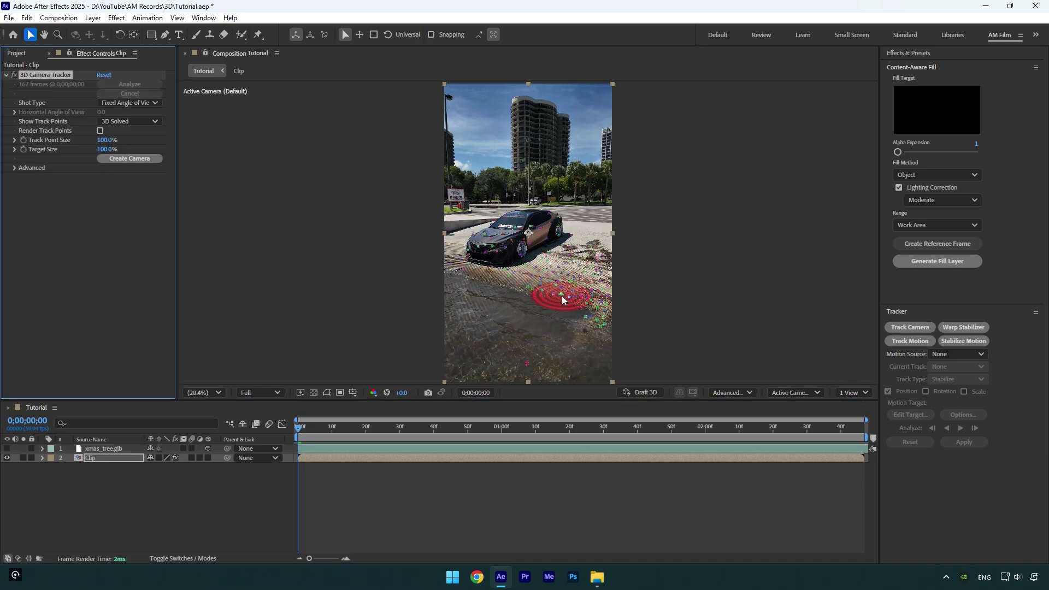
- Set ground track points right of the car as ground plane and origin, then create a solid and camera
{"action": "left_click", "coordinate": [557, 270]}
{"action": "right_click", "coordinate": [557, 270]}
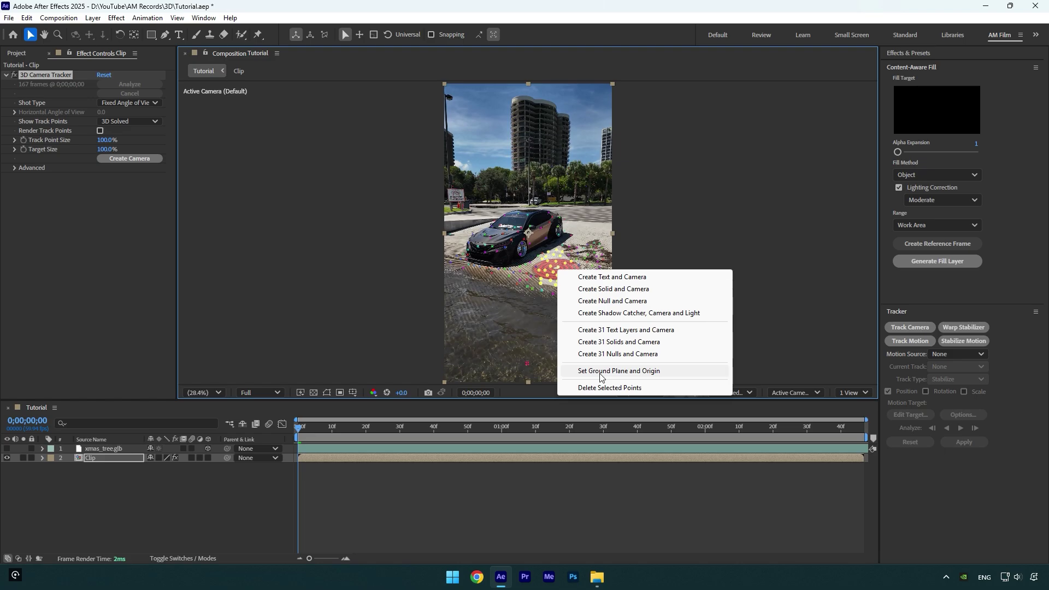
{"action": "left_click", "coordinate": [601, 372]}
{"action": "right_click", "coordinate": [562, 275]}
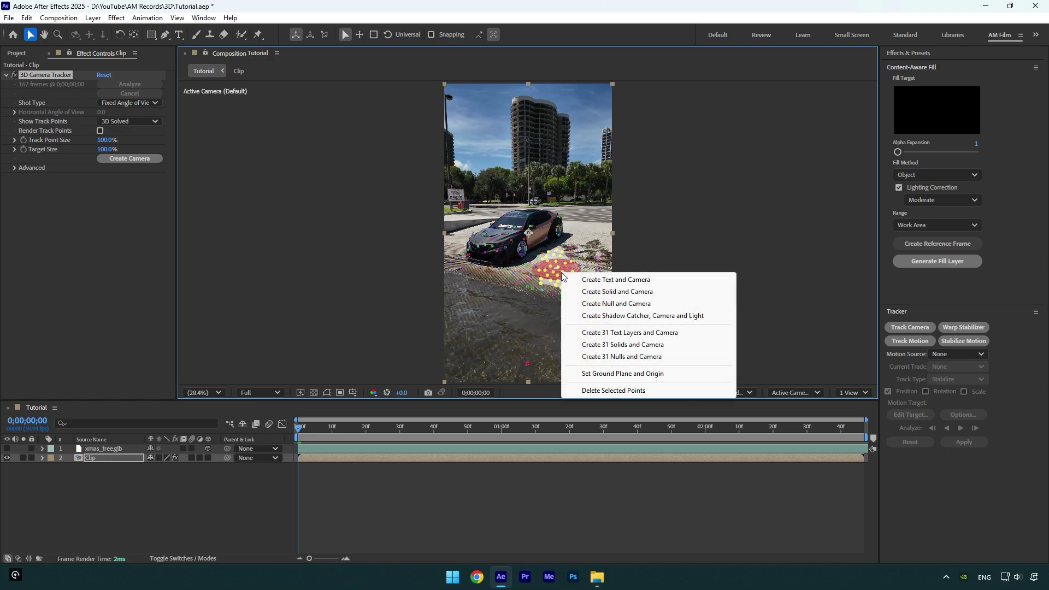
{"action": "left_click", "coordinate": [611, 293]}
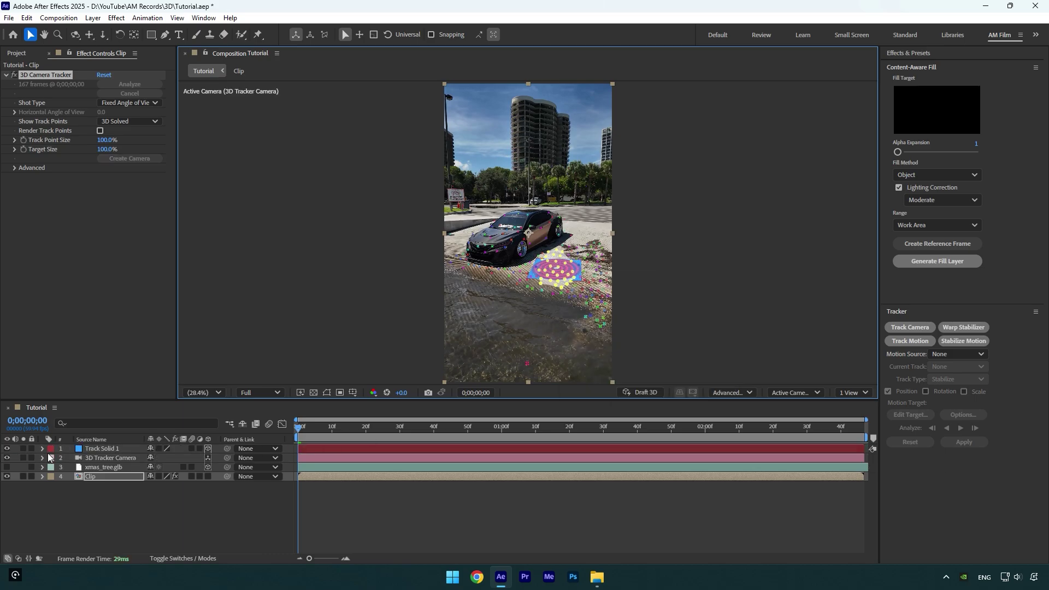
- Lock the Clip layer and move the xmas_tree.glb layer to the top
{"action": "left_click", "coordinate": [32, 476]}
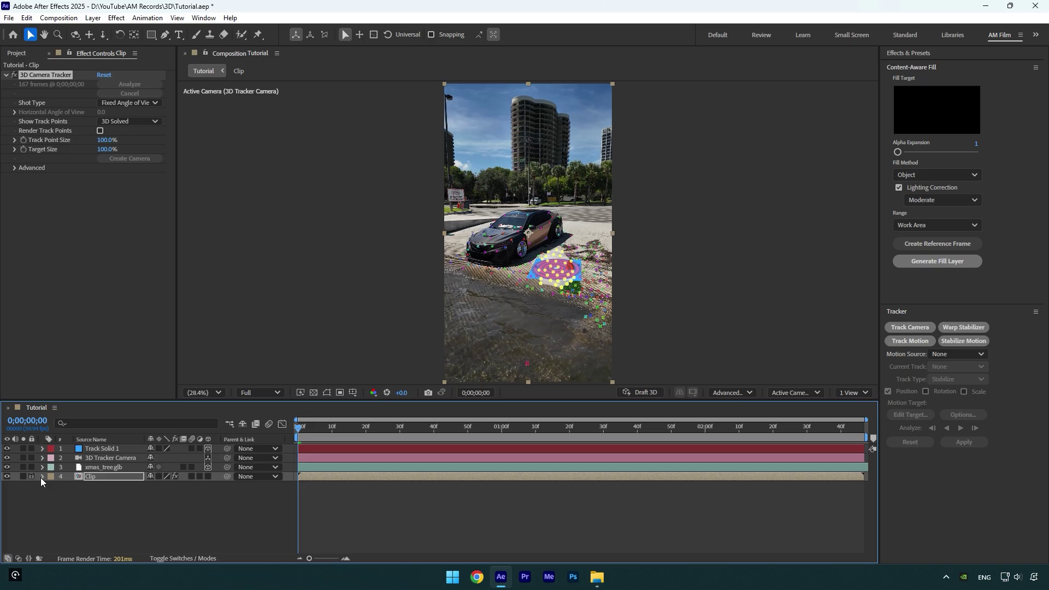
{"action": "left_click", "coordinate": [32, 477]}
{"action": "left_click_drag", "start_coordinate": [104, 467], "coordinate": [100, 450]}
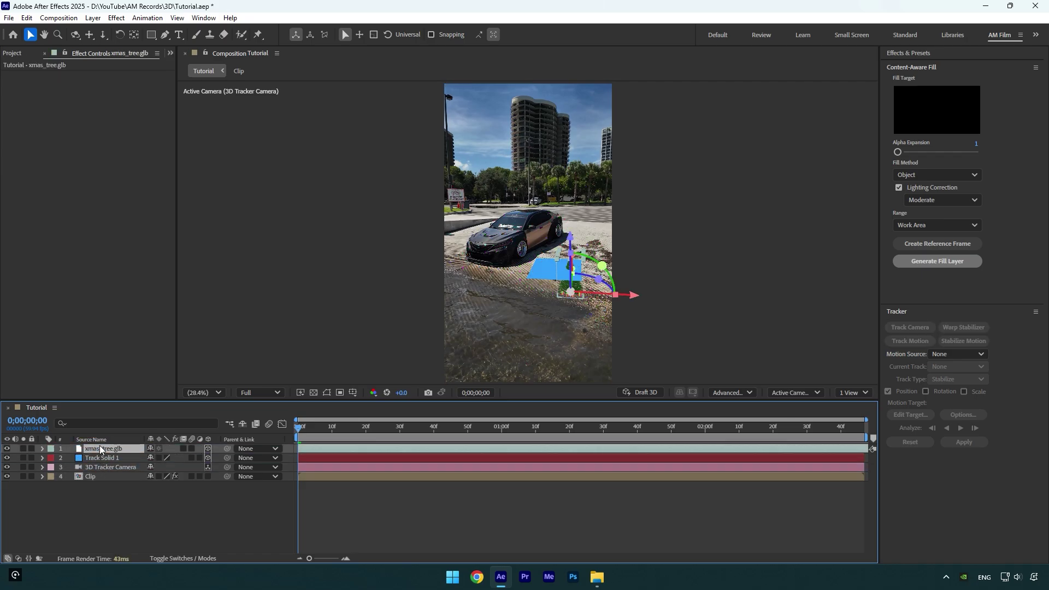
- Scale the tree to 155%, raise it onto the tracked ground, and preview to frame 54
{"action": "key", "text": "s"}
{"action": "left_click_drag", "start_coordinate": [164, 458], "coordinate": [194, 458]}
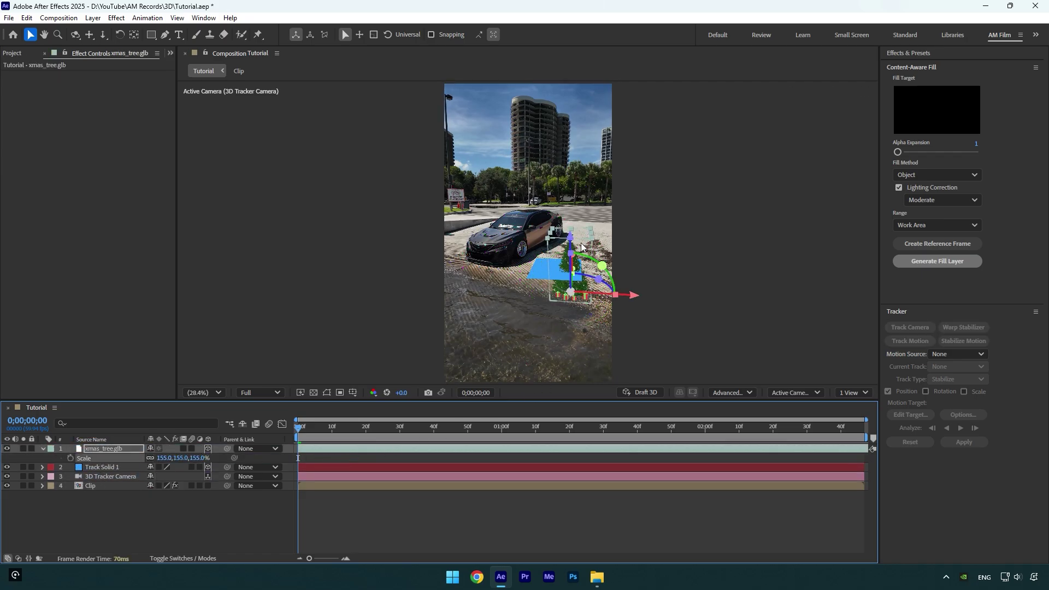
{"action": "left_click_drag", "start_coordinate": [570, 238], "coordinate": [569, 215]}
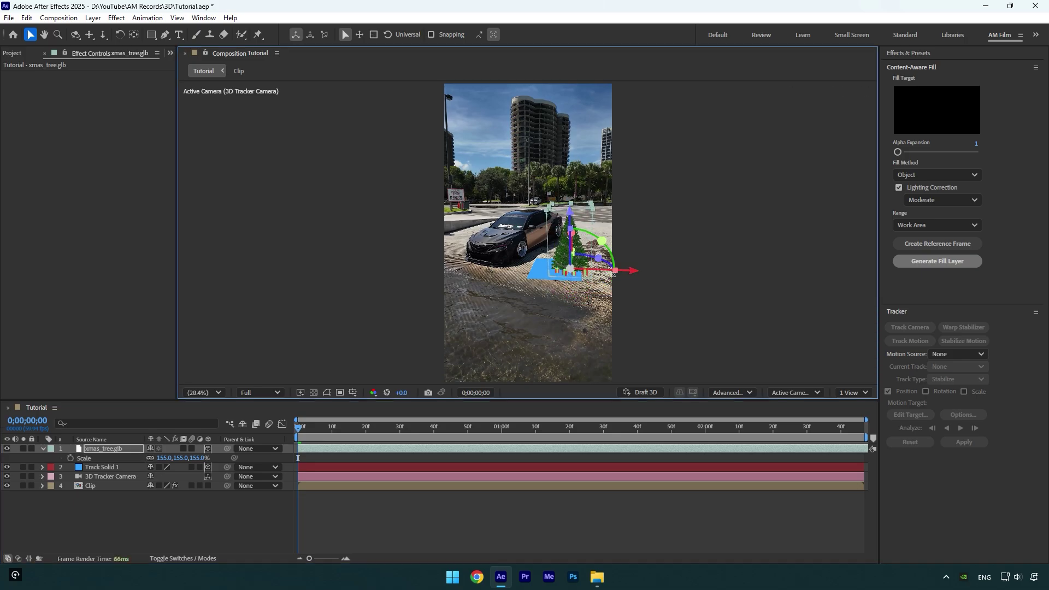
{"action": "left_click", "coordinate": [392, 526]}
{"action": "key", "text": "space"}
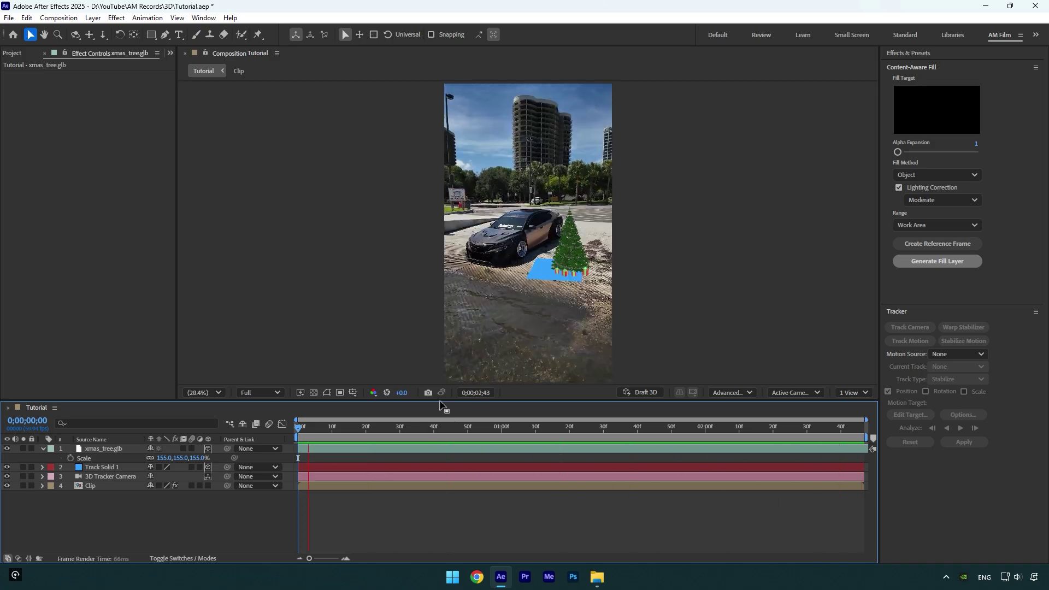
{"action": "mouse_move", "coordinate": [487, 431]}
{"action": "left_mouse_down"}
{"action": "mouse_move", "coordinate": [549, 425]}
{"action": "mouse_move", "coordinate": [483, 429]}
{"action": "left_mouse_up"}
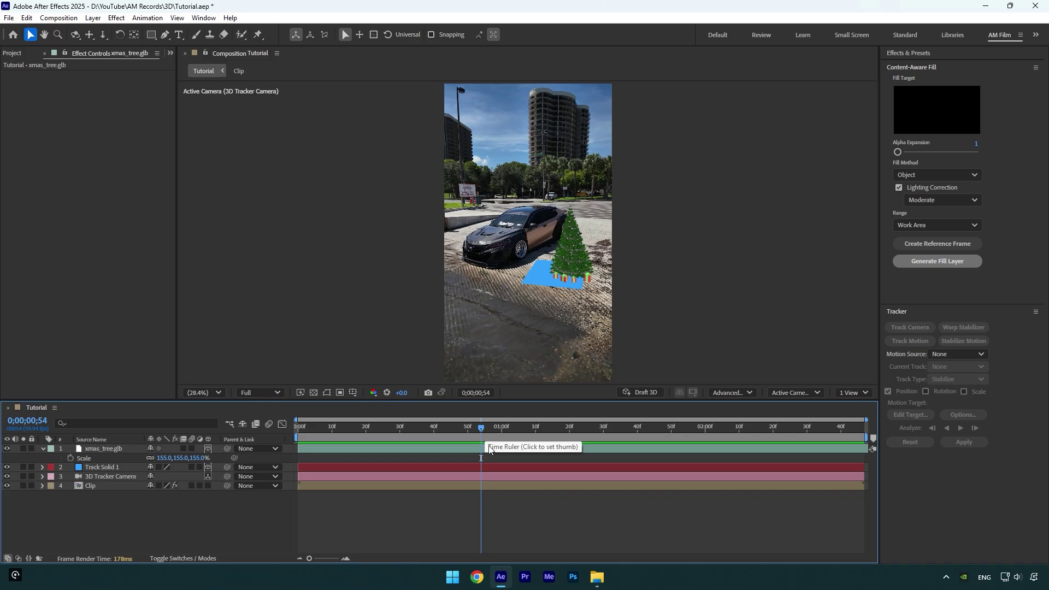
- Set Track Solid 1's material options so it only receives shadows
{"action": "left_click", "coordinate": [42, 467]}
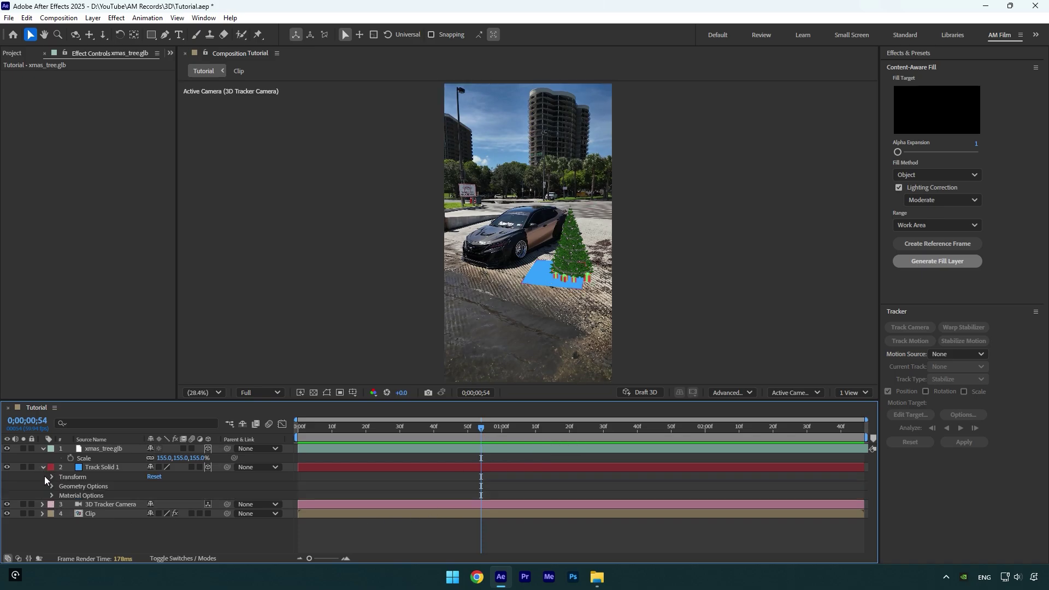
{"action": "left_click", "coordinate": [51, 496]}
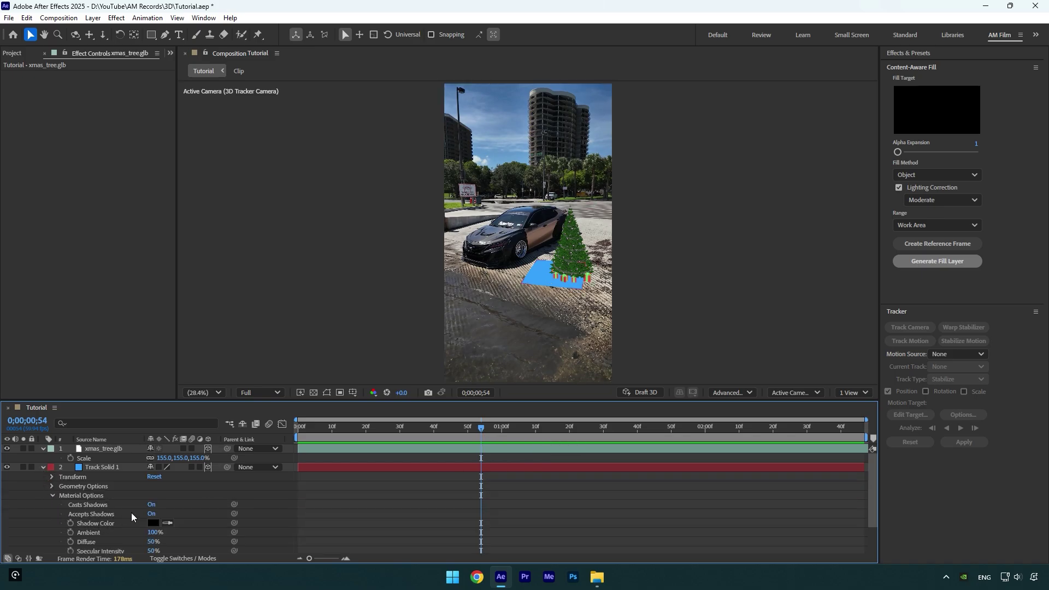
{"action": "left_click", "coordinate": [152, 514]}
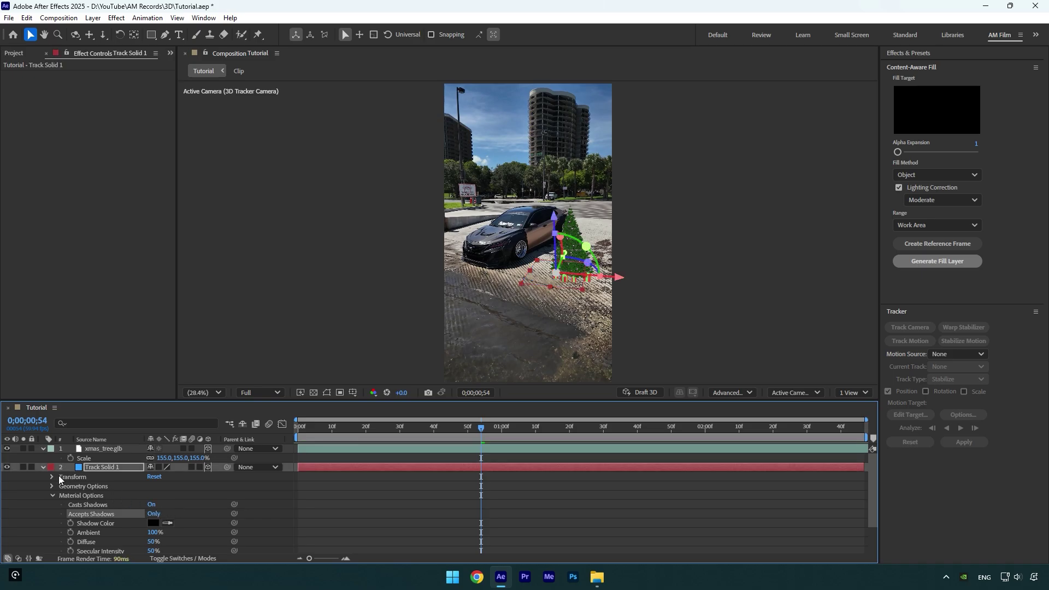
{"action": "left_click", "coordinate": [41, 468]}
- Add an Environment light and switch its Casts Shadows option to On
{"action": "right_click", "coordinate": [80, 509]}
{"action": "mouse_move", "coordinate": [117, 383]}
{"action": "left_click", "coordinate": [249, 417]}
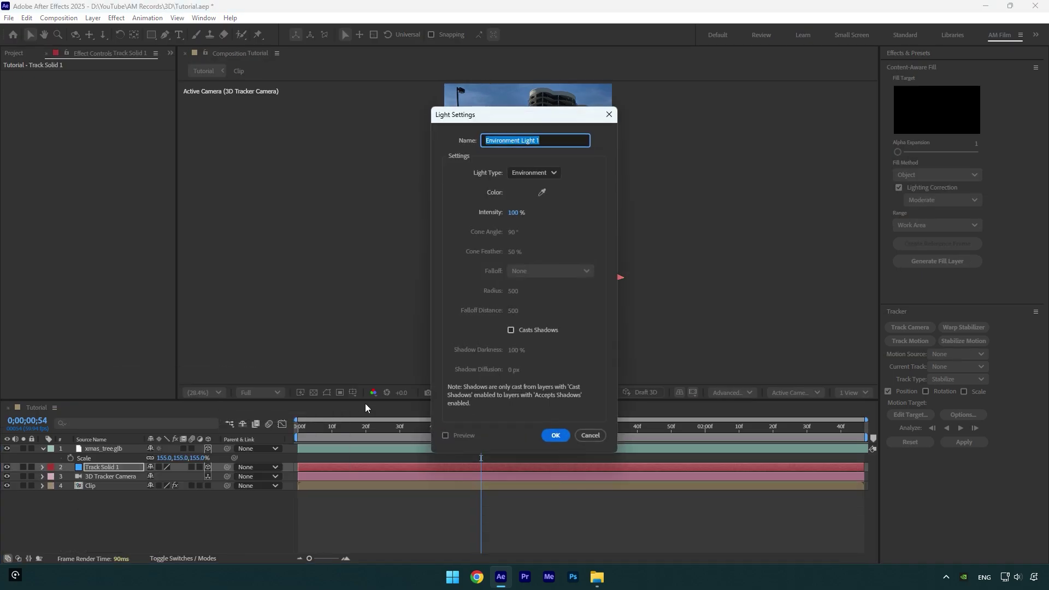
{"action": "left_click", "coordinate": [549, 173]}
{"action": "left_click", "coordinate": [551, 249]}
{"action": "left_click", "coordinate": [552, 434]}
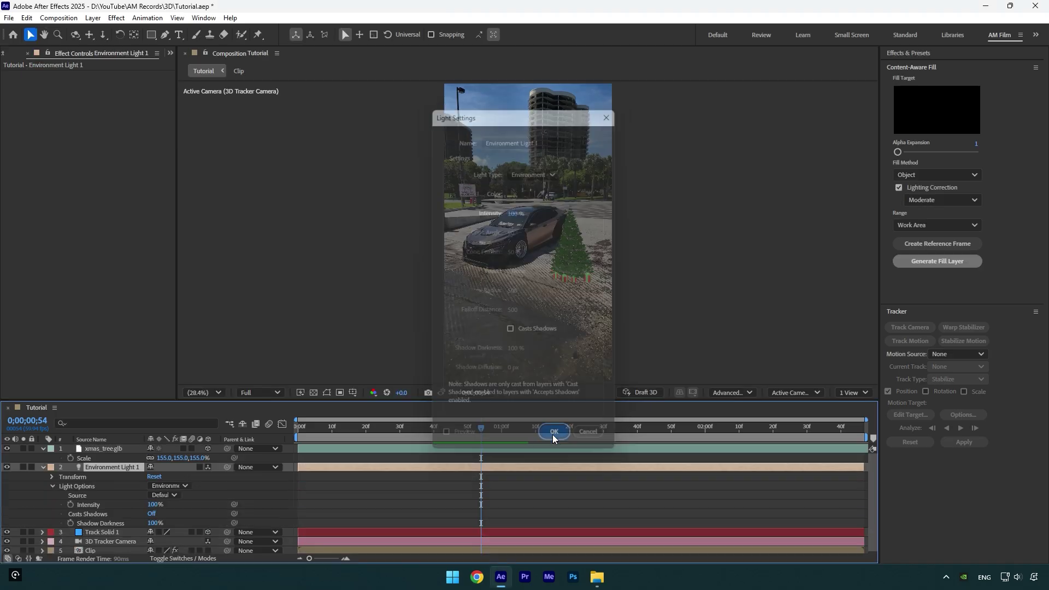
{"action": "left_click", "coordinate": [150, 514]}
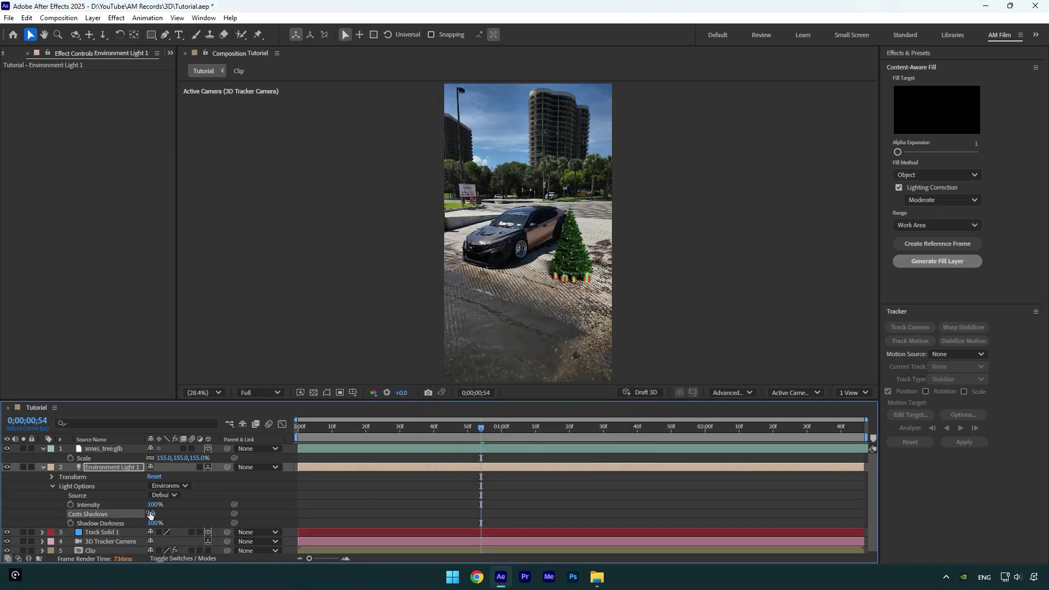
{"action": "left_click", "coordinate": [150, 514]}
- Fit the Advanced 3D renderer's shadow casting box to the scene at size 2442
{"action": "left_click", "coordinate": [720, 392]}
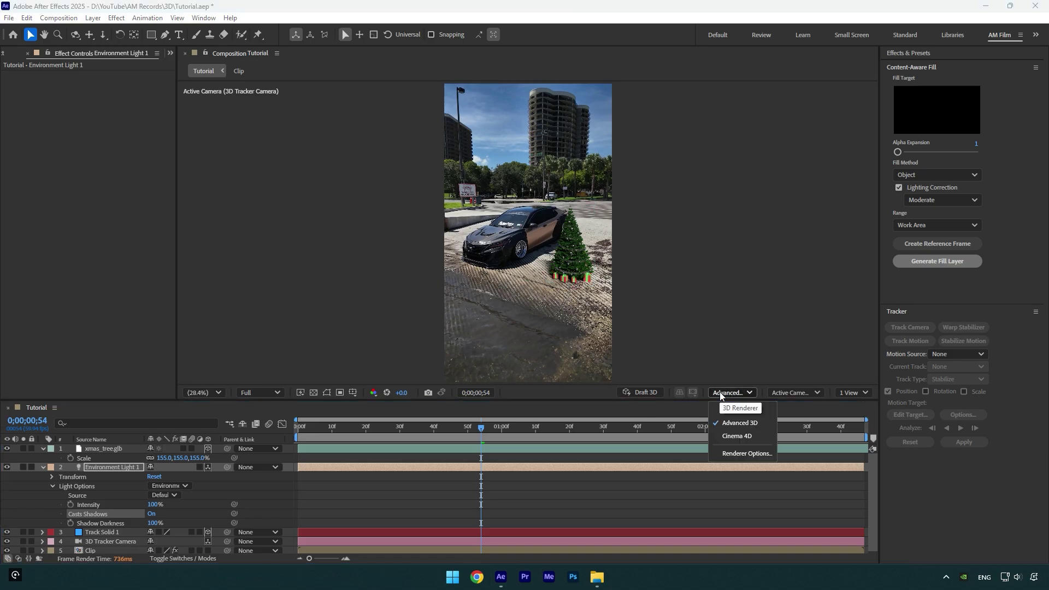
{"action": "left_click", "coordinate": [732, 455]}
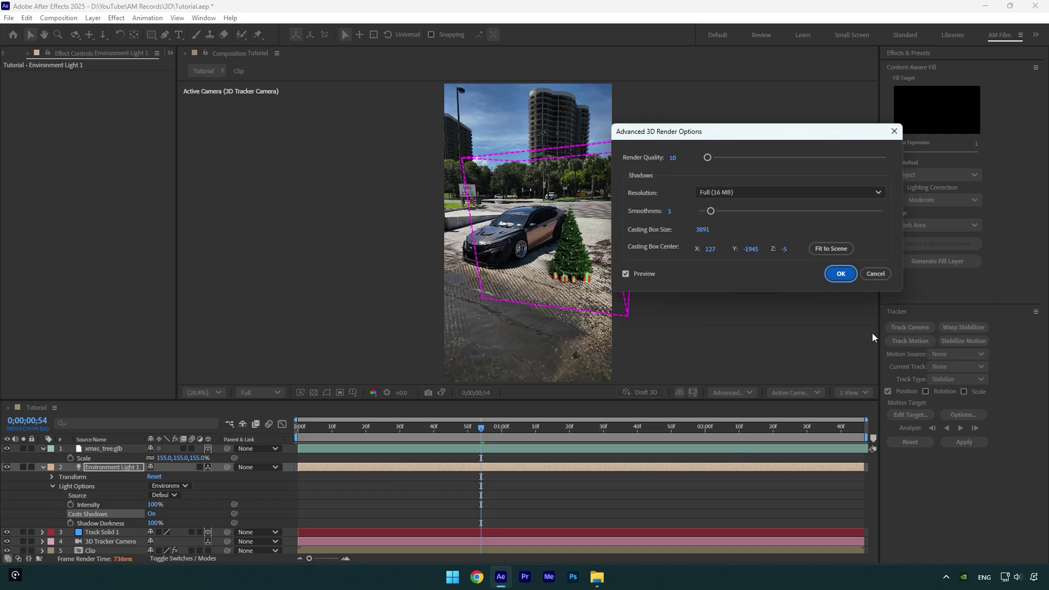
{"action": "left_click", "coordinate": [839, 250]}
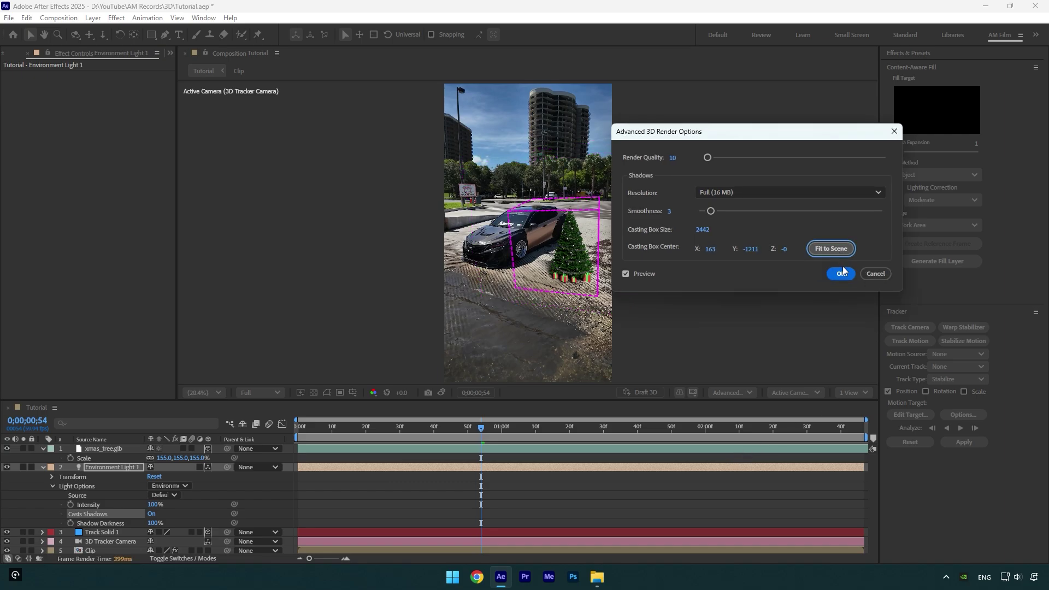
{"action": "left_click", "coordinate": [840, 274]}
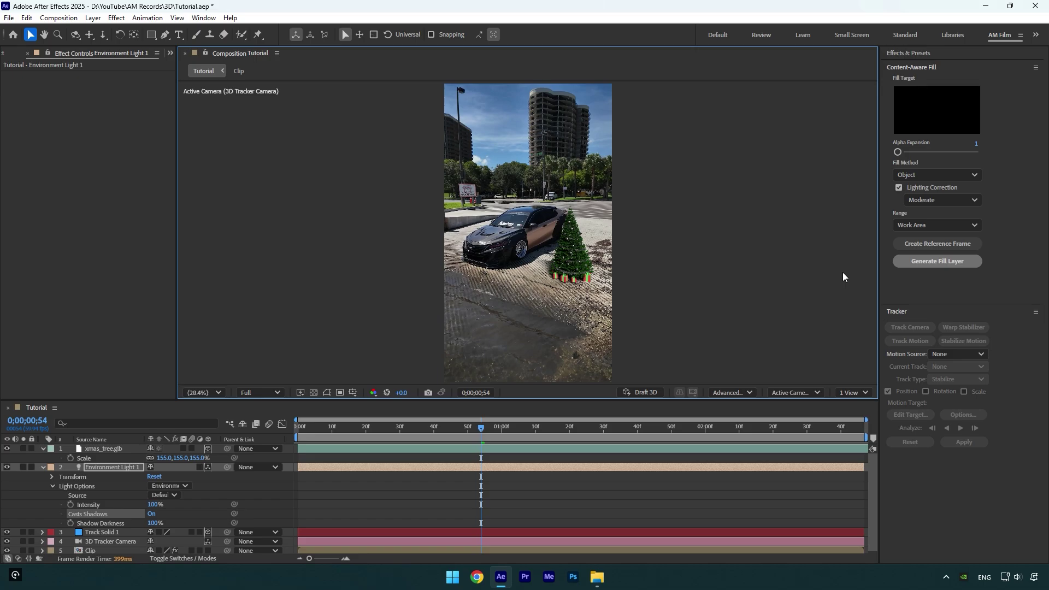
- Rotate the environment light around Y and enlarge Track Solid 1 to catch the shadow
{"action": "left_click", "coordinate": [52, 477]}
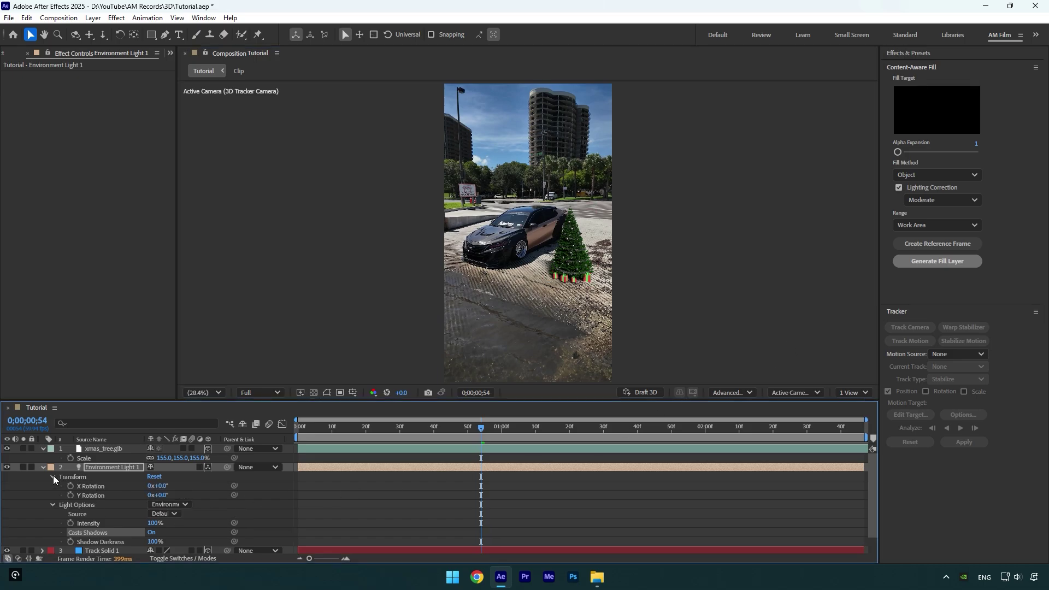
{"action": "left_click_drag", "start_coordinate": [161, 498], "coordinate": [731, 360]}
{"action": "scroll", "coordinate": [586, 290], "scroll_direction": "up", "scroll_amount": 2}
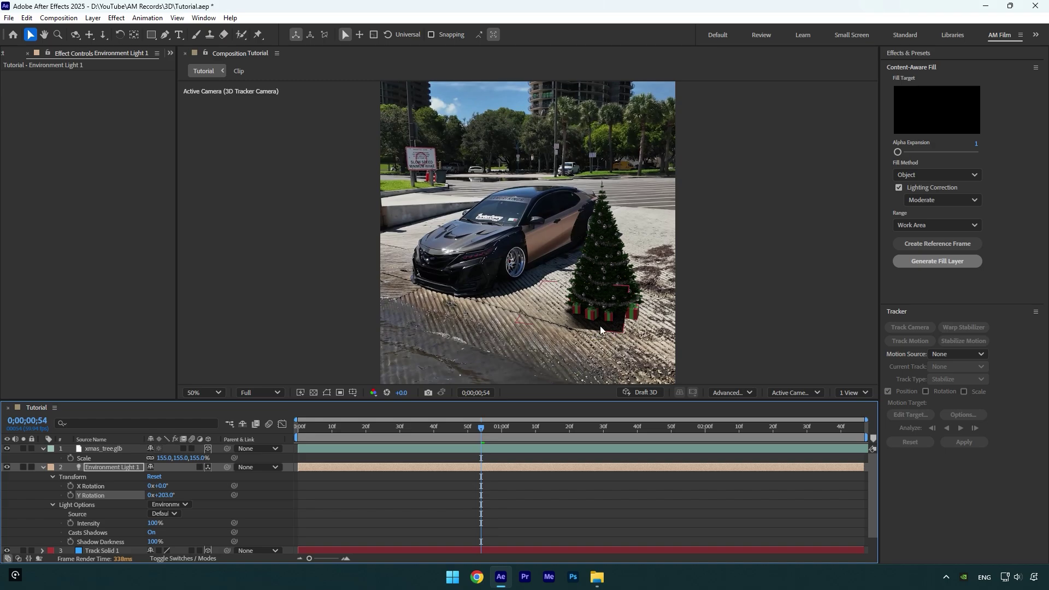
{"action": "left_click", "coordinate": [100, 551]}
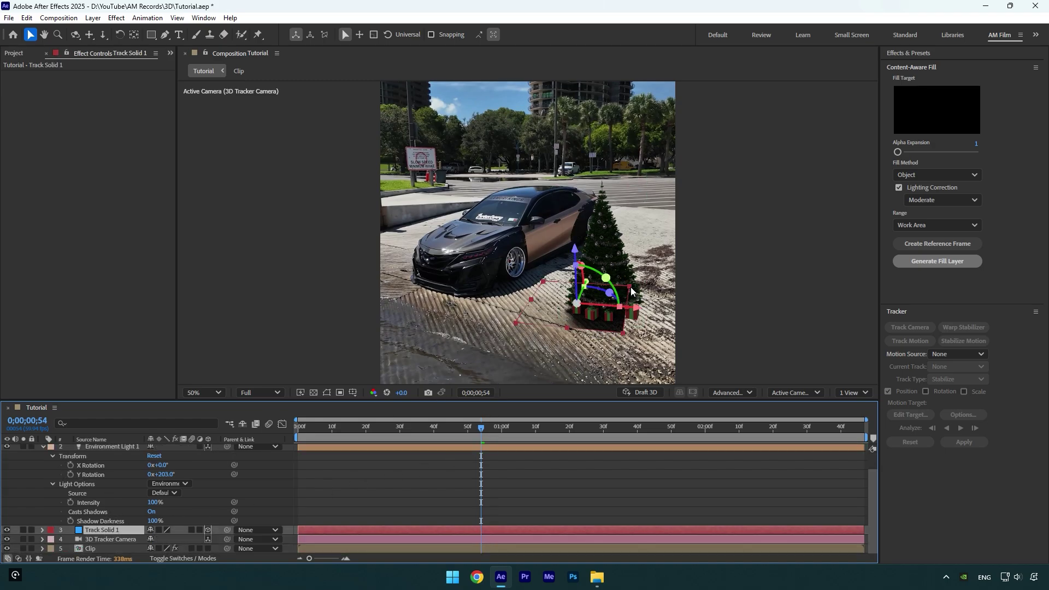
{"action": "left_click_drag", "start_coordinate": [632, 285], "coordinate": [794, 208]}
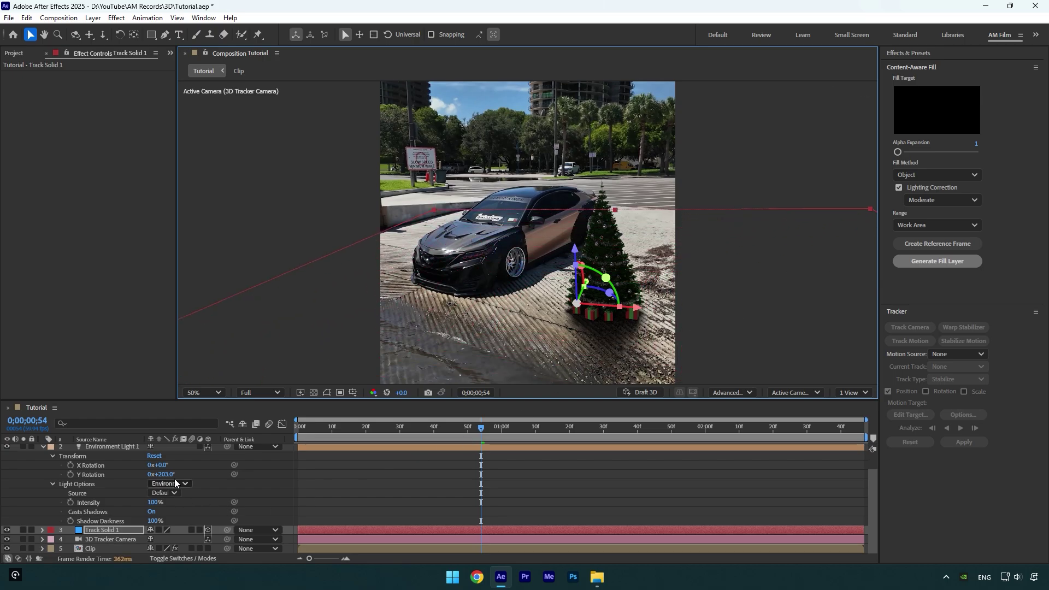
- Set light Y rotation 130°, intensity 153%, shadow darkness 76%, and return to frame 0
{"action": "left_click_drag", "start_coordinate": [167, 475], "coordinate": [133, 481]}
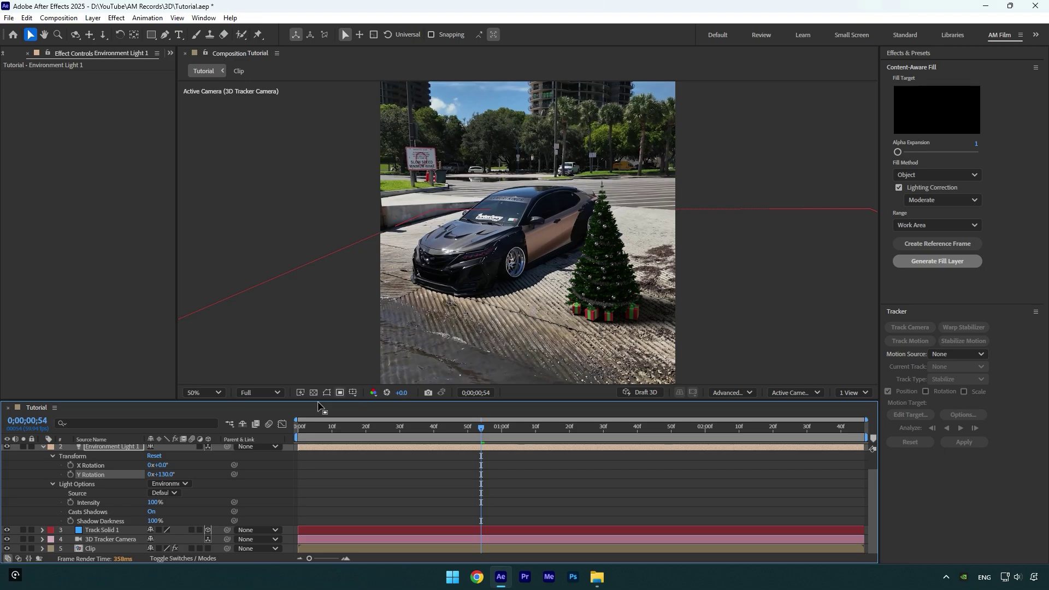
{"action": "left_click_drag", "start_coordinate": [153, 503], "coordinate": [179, 499]}
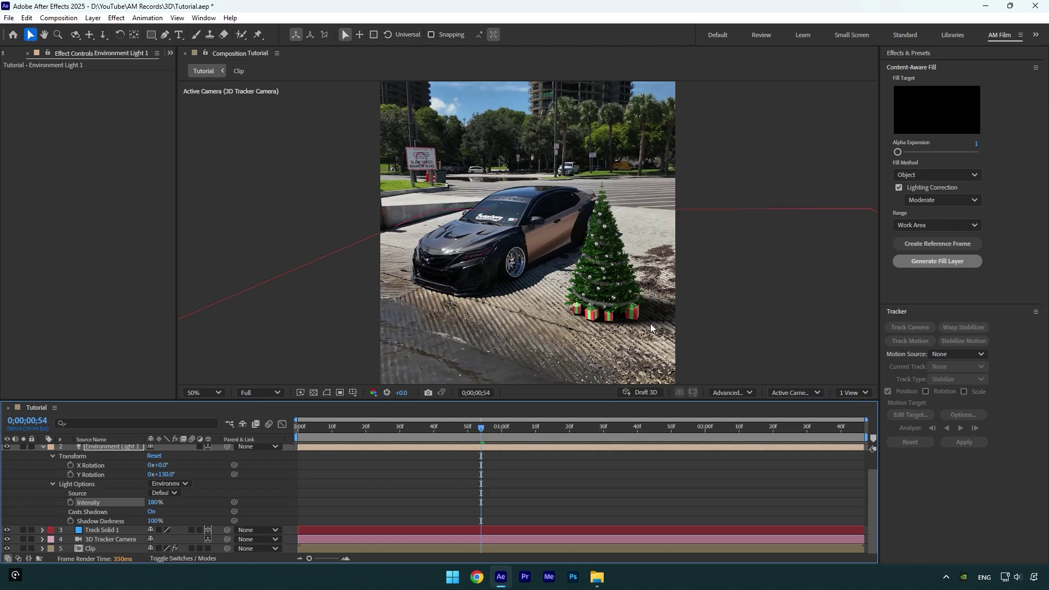
{"action": "left_click_drag", "start_coordinate": [157, 522], "coordinate": [141, 503]}
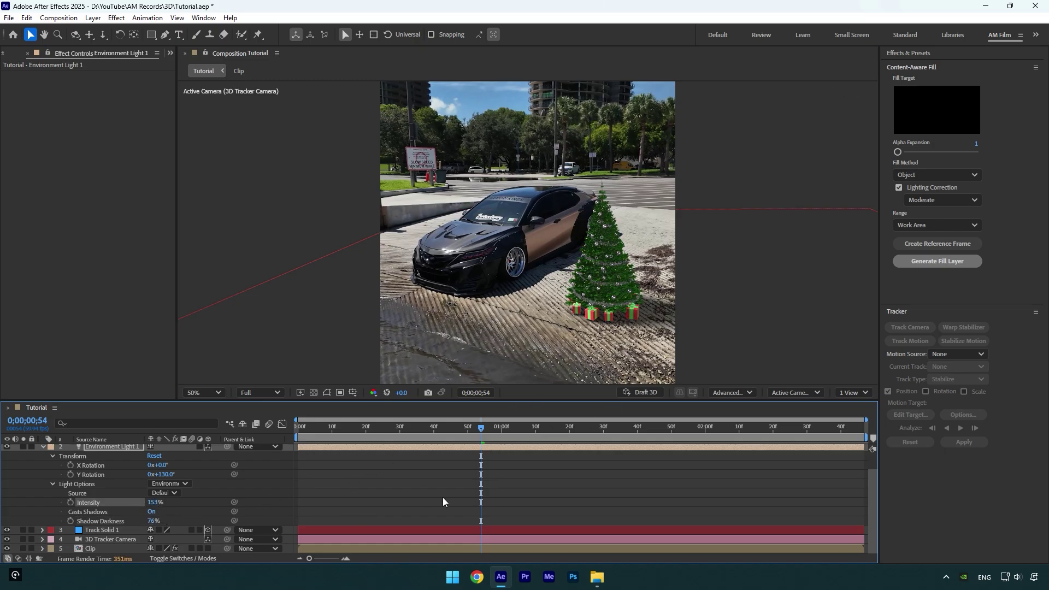
{"action": "left_click_drag", "start_coordinate": [485, 431], "coordinate": [298, 434]}
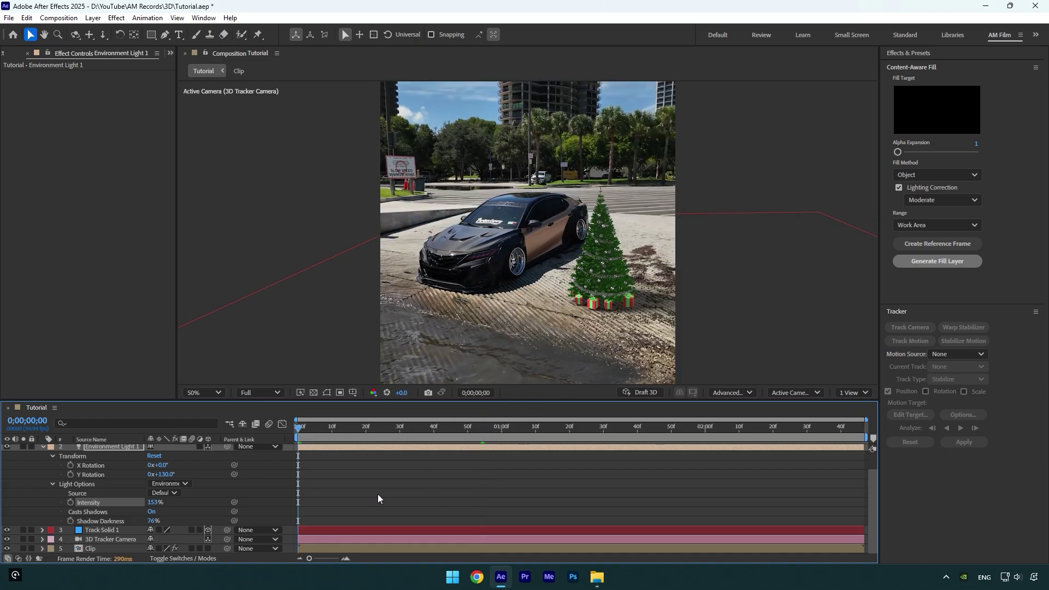
- Preview the shot, then raise Shadow Darkness to 83% for a darker tree shadow
{"action": "key", "text": "space"}
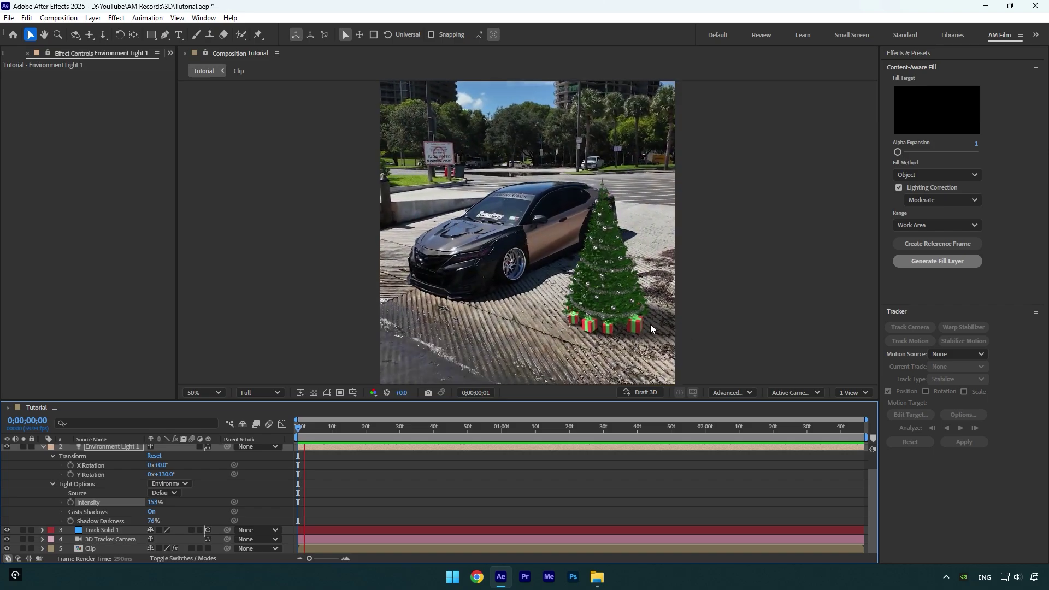
{"action": "key", "text": "space"}
{"action": "left_click_drag", "start_coordinate": [152, 520], "coordinate": [158, 521]}
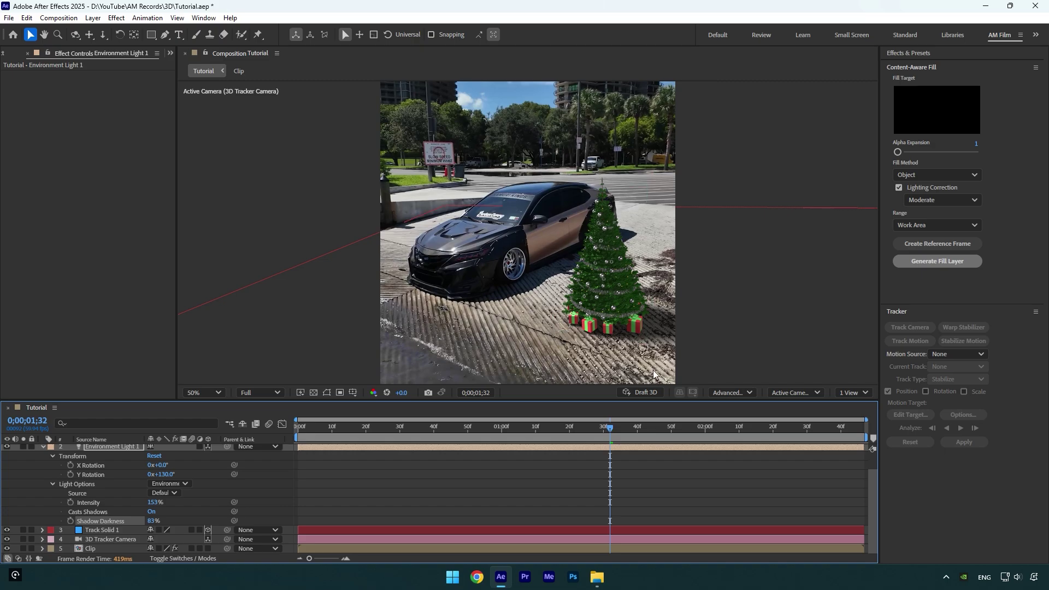
{"action": "left_click", "coordinate": [202, 392]}
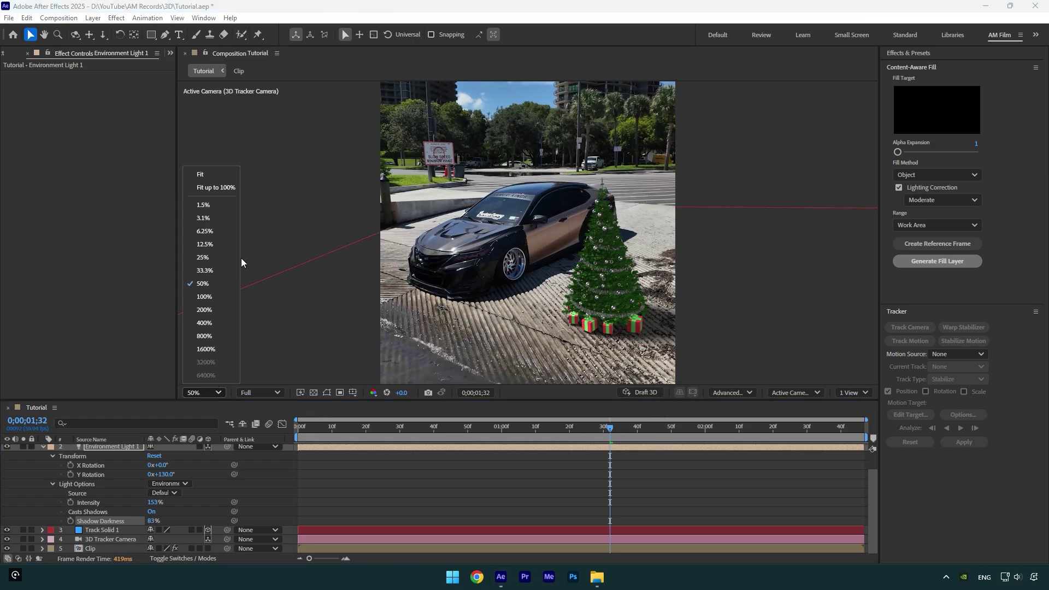
{"action": "left_click", "coordinate": [225, 191]}
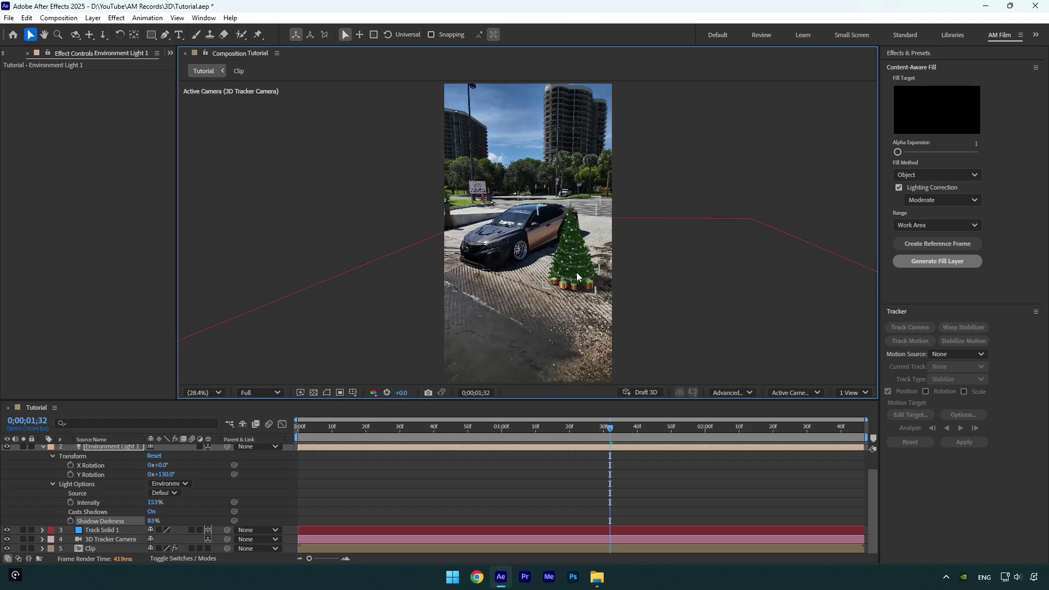
{"action": "left_click", "coordinate": [737, 393]}
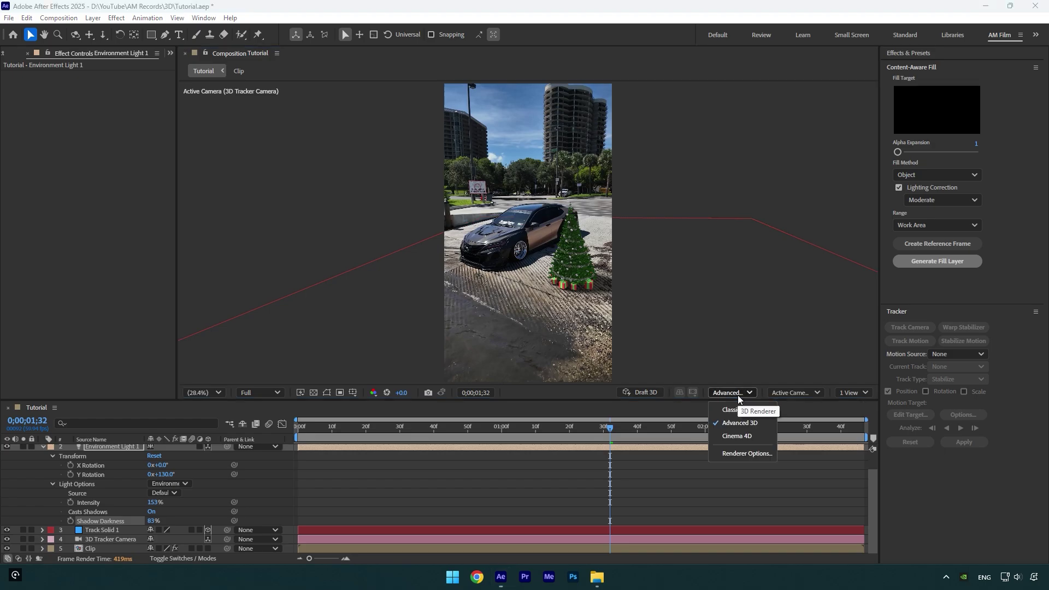
{"action": "left_click", "coordinate": [738, 453]}
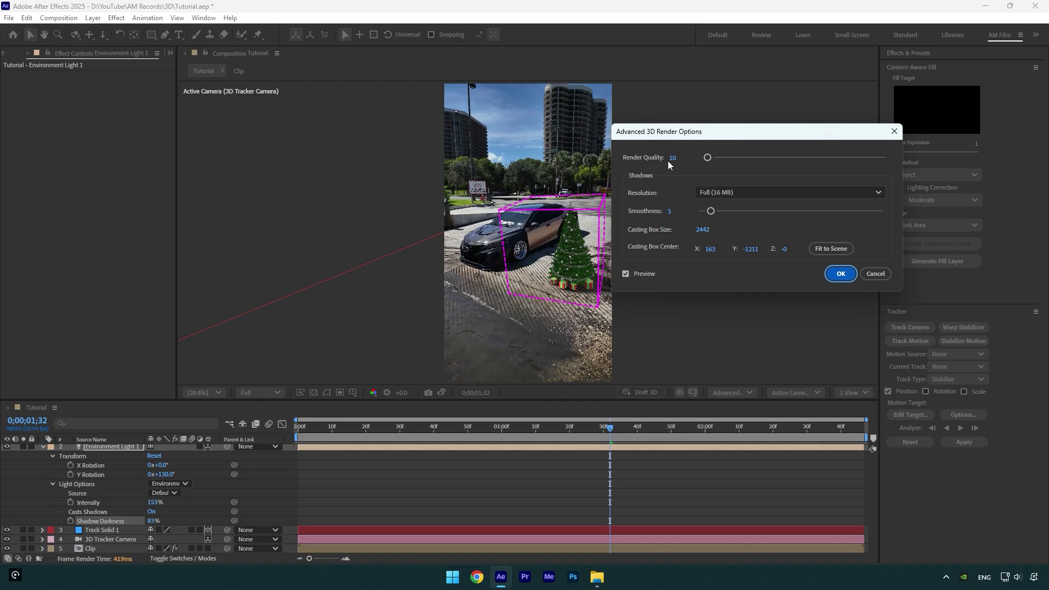
{"action": "left_click", "coordinate": [713, 193]}
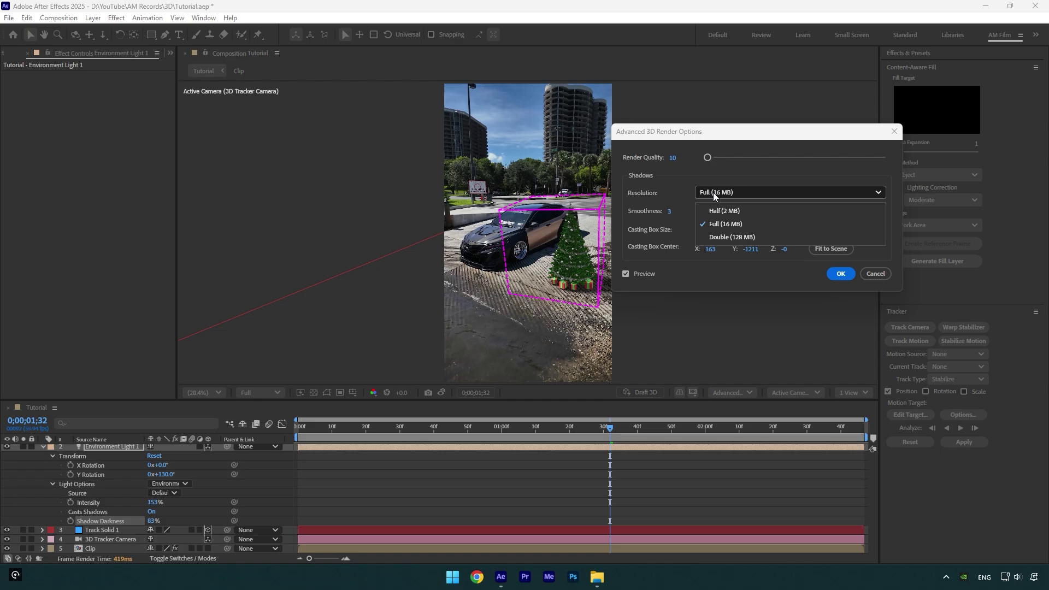
{"action": "left_click", "coordinate": [720, 231]}
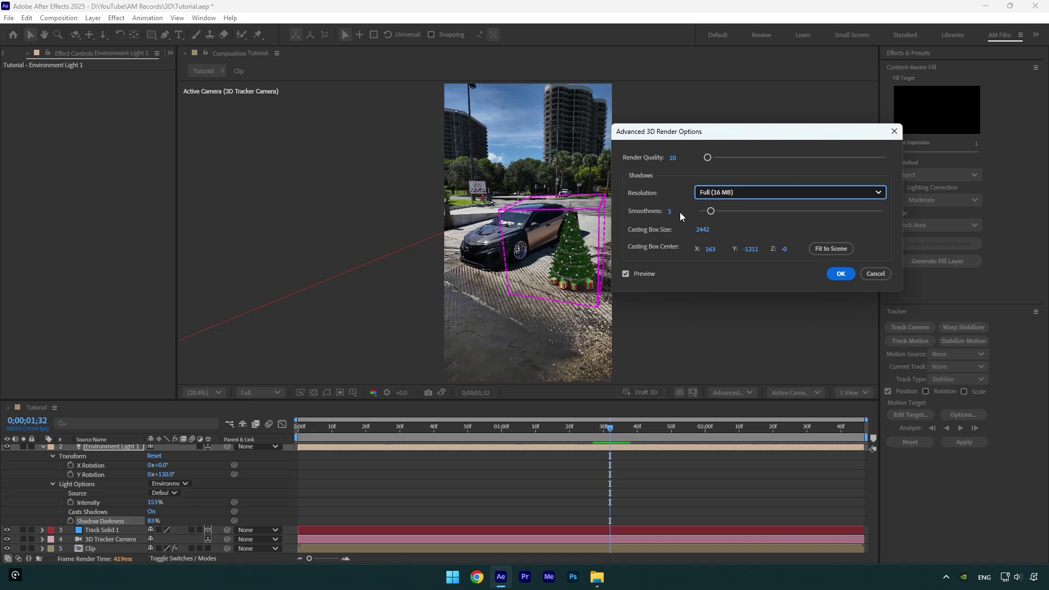
{"action": "left_click", "coordinate": [840, 274]}
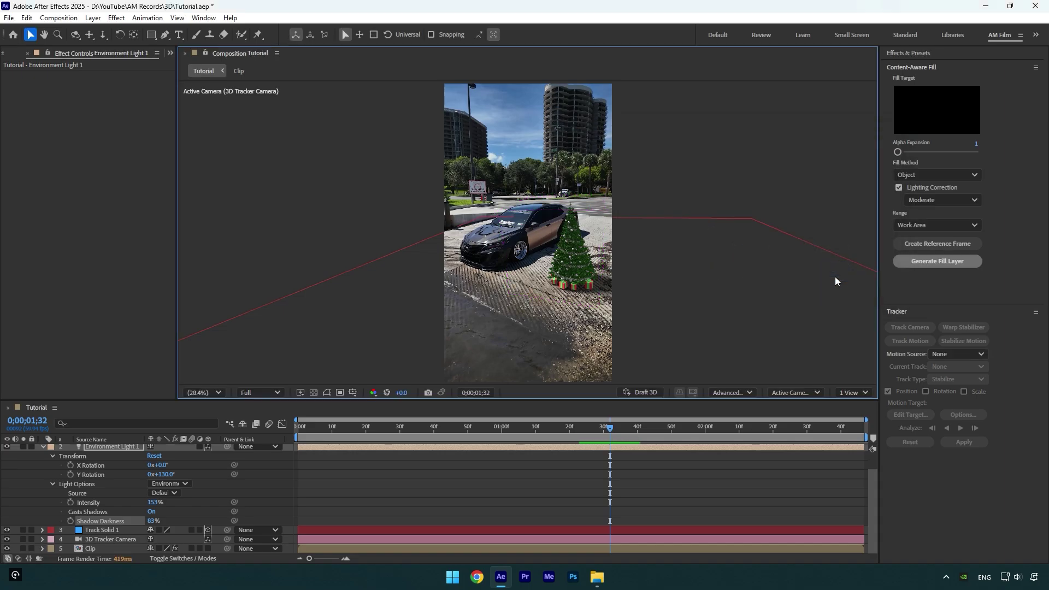